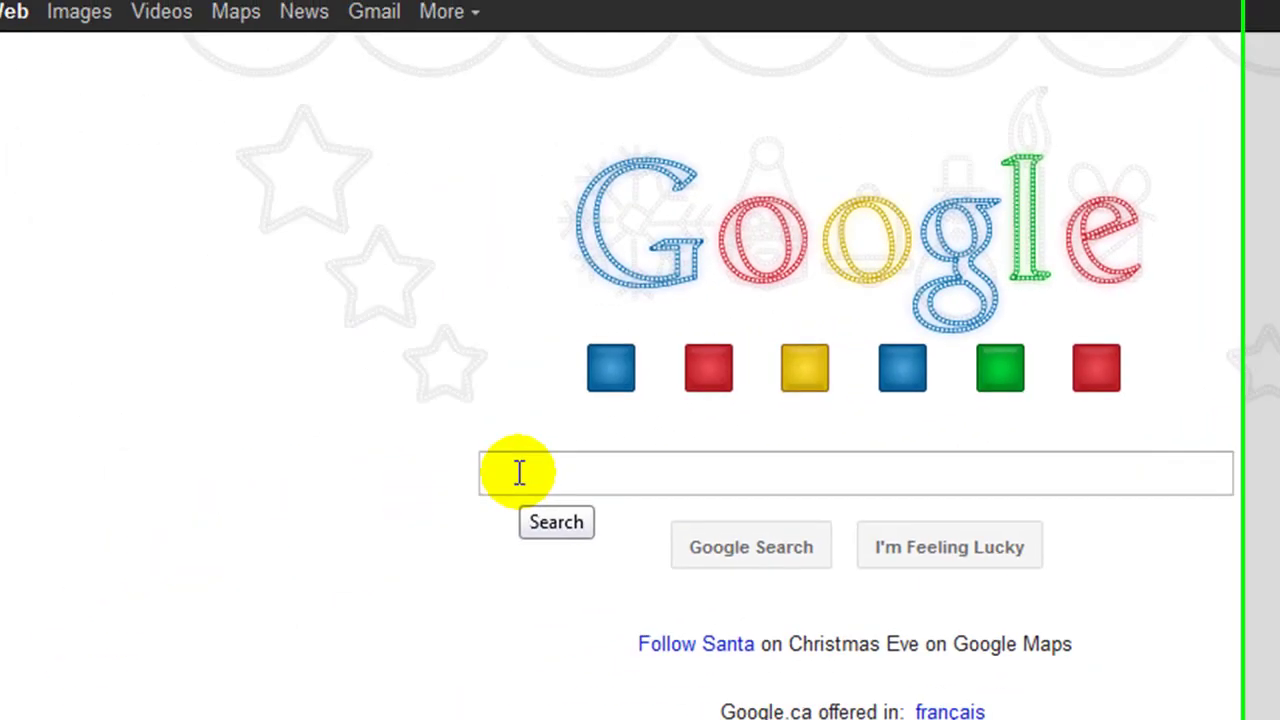
# Step: Enter the query 'how to create a banner' into the Google search box and select it
pyautogui.click(157, 545)
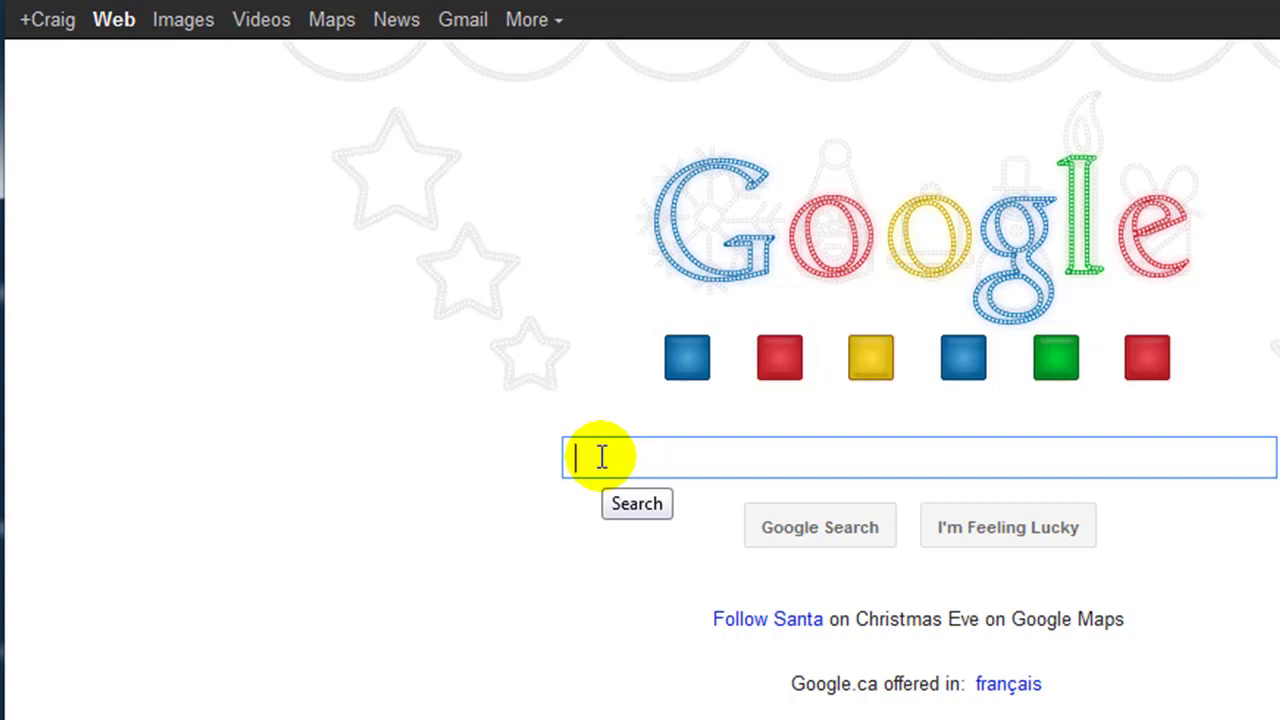
pyautogui.write('how to create a banner')
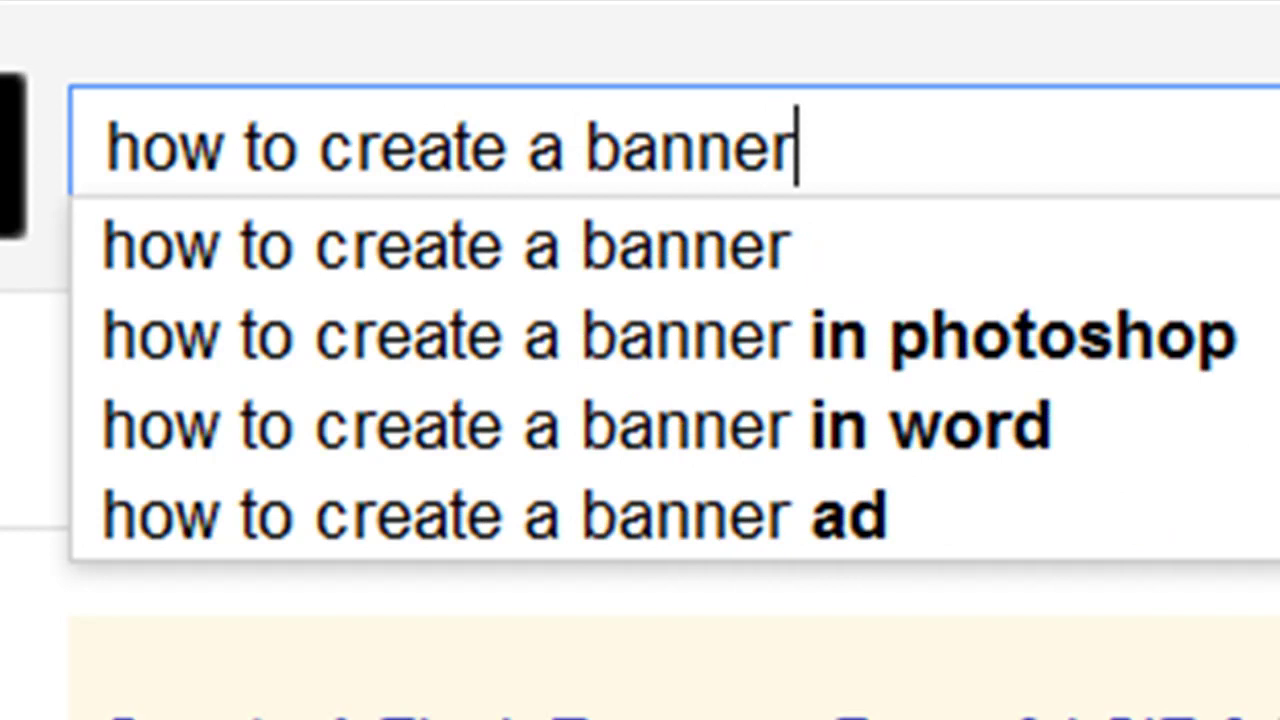
pyautogui.moveTo(851, 143)
pyautogui.mouseDown()
pyautogui.moveTo(312, 100)
pyautogui.moveTo(94, 163)
pyautogui.mouseUp()
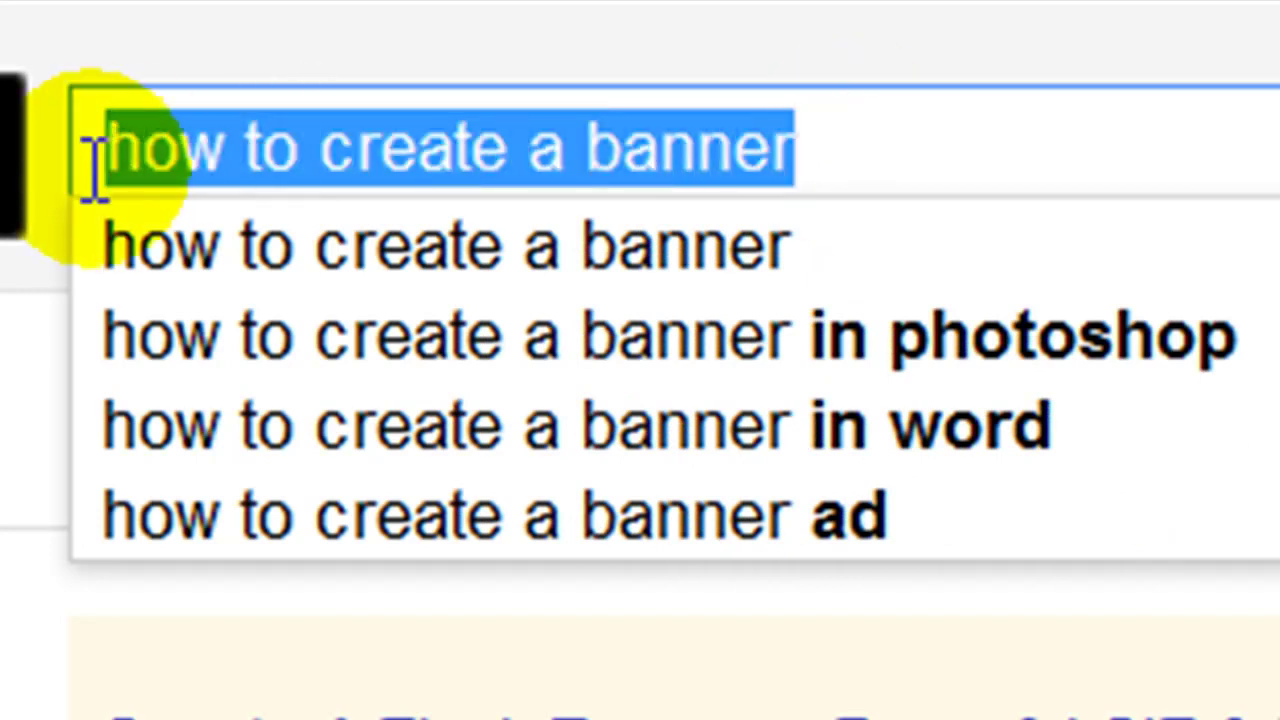
# Step: Deselect the query so the caret sits after 'how to create a banner'
pyautogui.click(1030, 145)
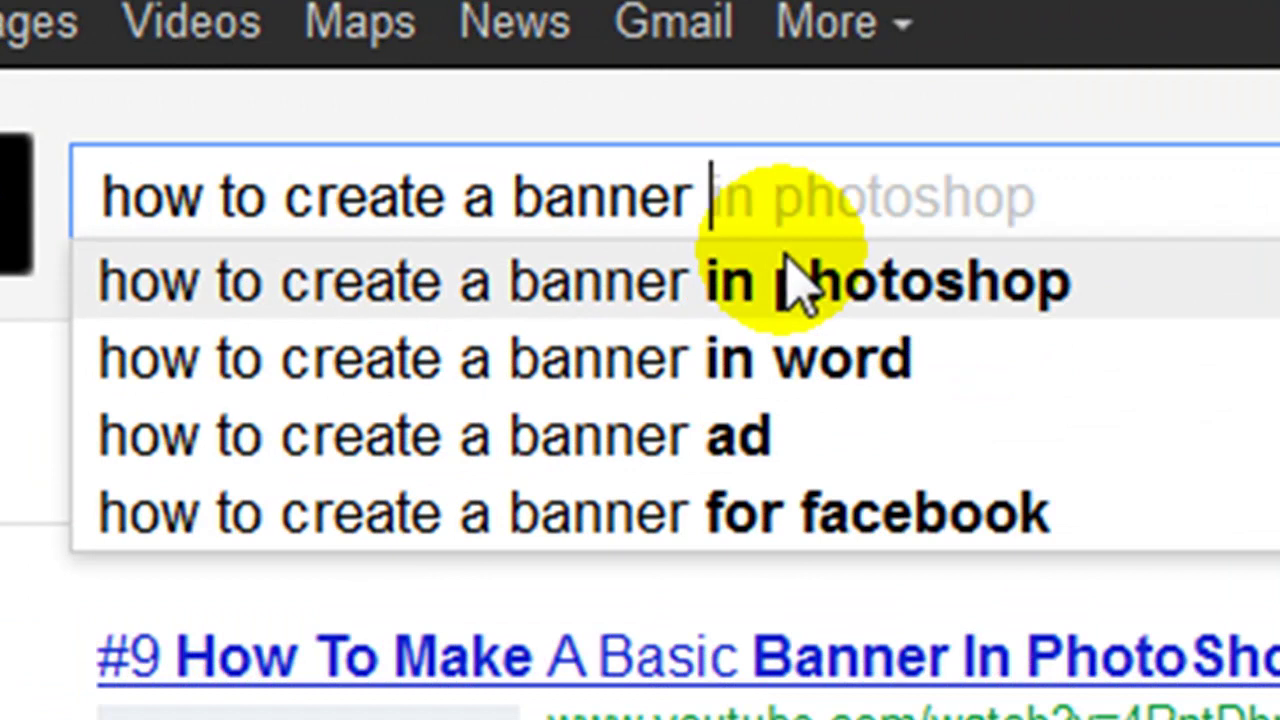
pyautogui.write('a')
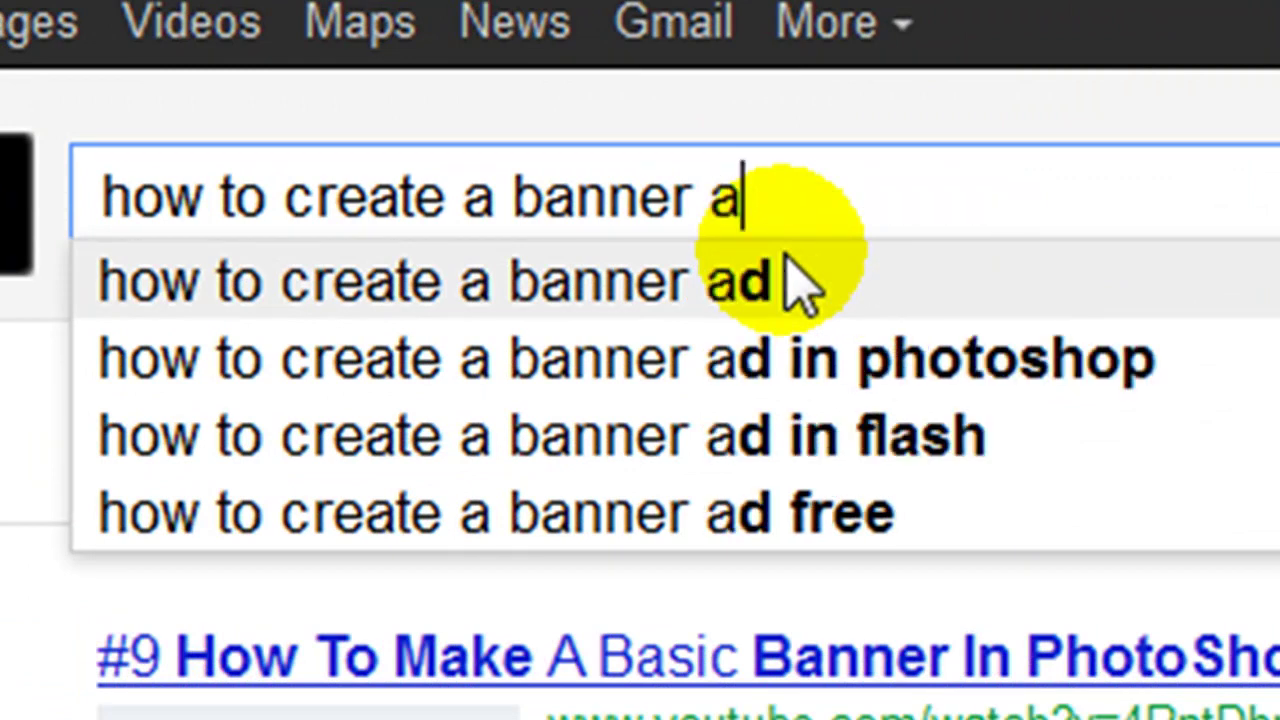
pyautogui.press('BackSpace')
pyautogui.write('b')
pyautogui.press('BackSpace')
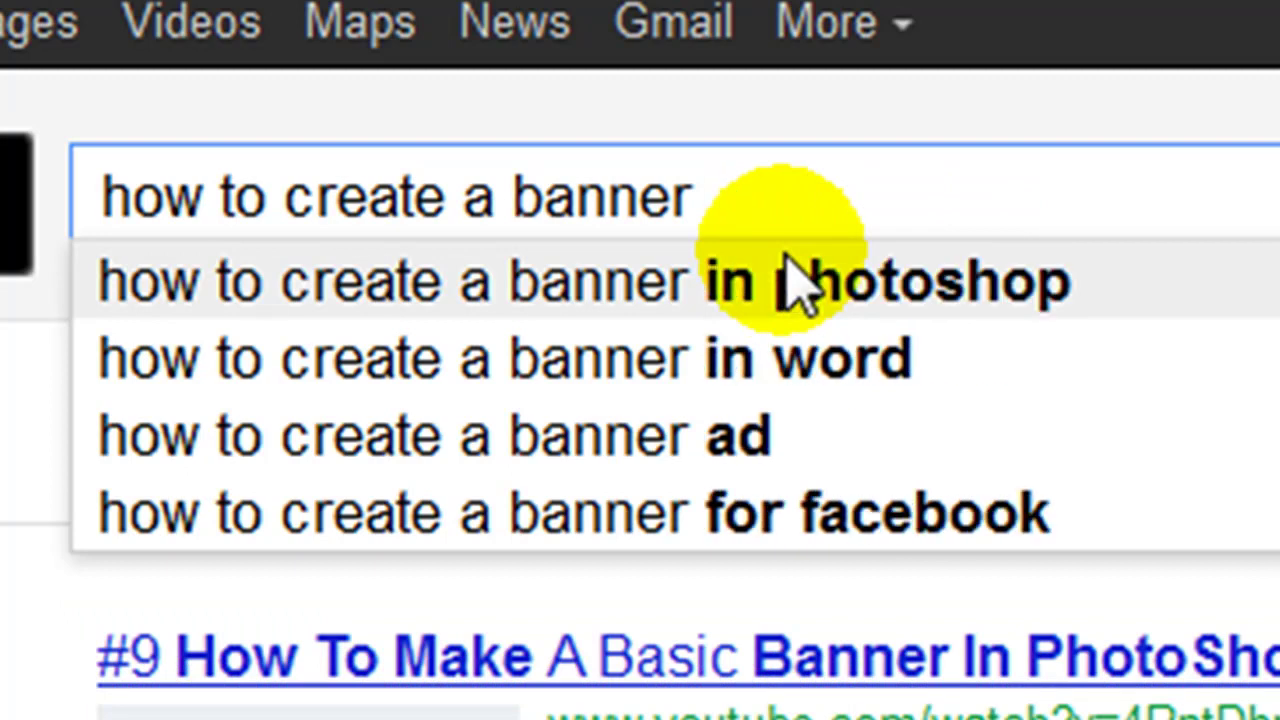
pyautogui.write('a')
pyautogui.press('BackSpace')
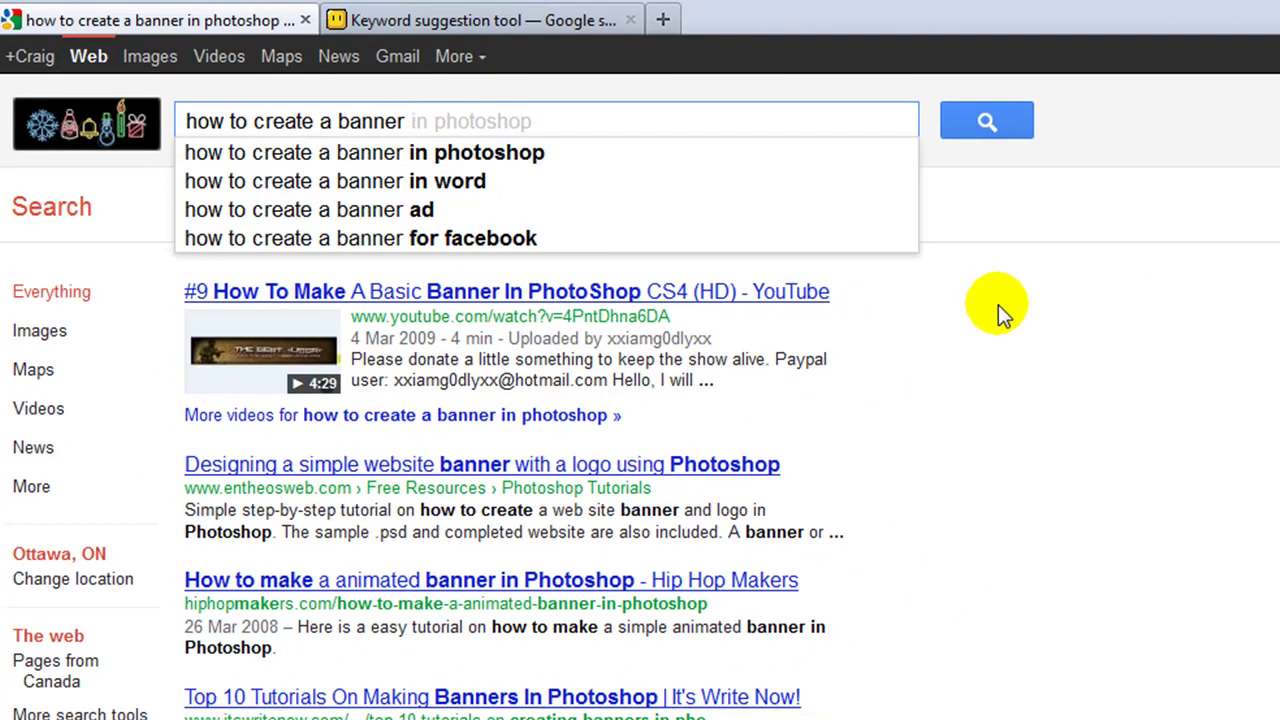
# Step: In Übersuggest, keep English/USA as the language and enter 'how to create a banner'
pyautogui.click(435, 22)
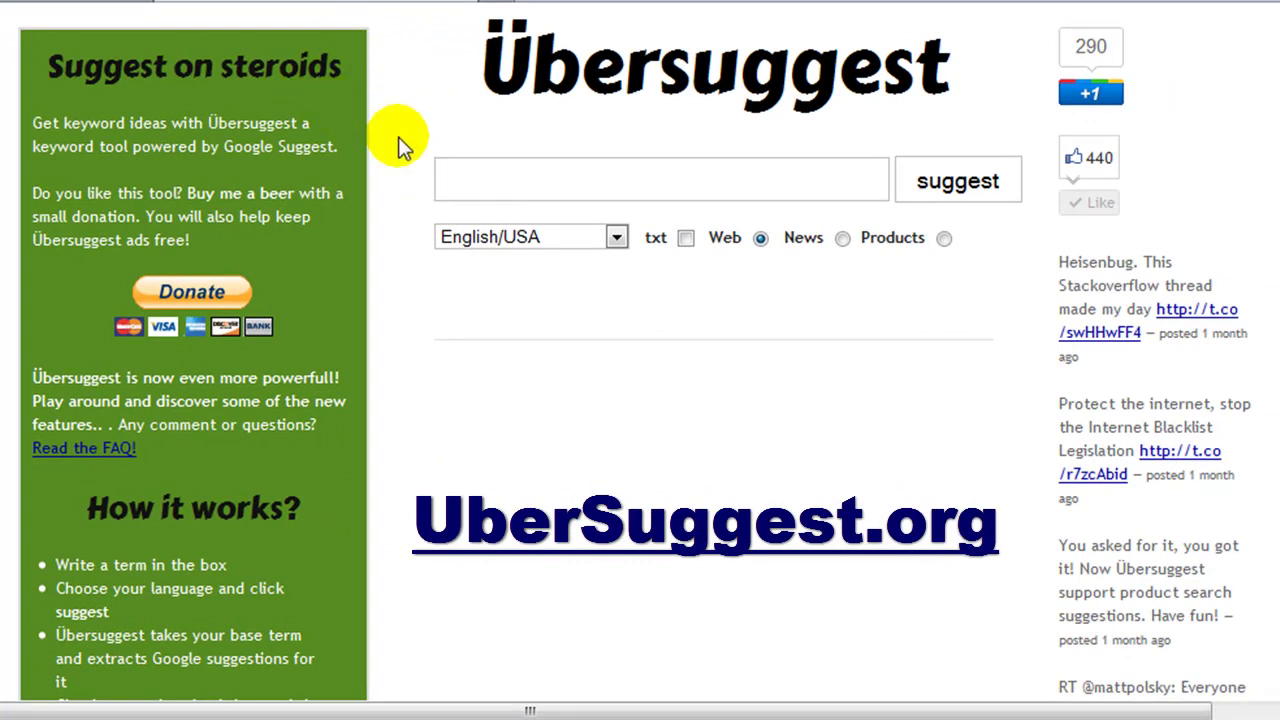
pyautogui.click(617, 234)
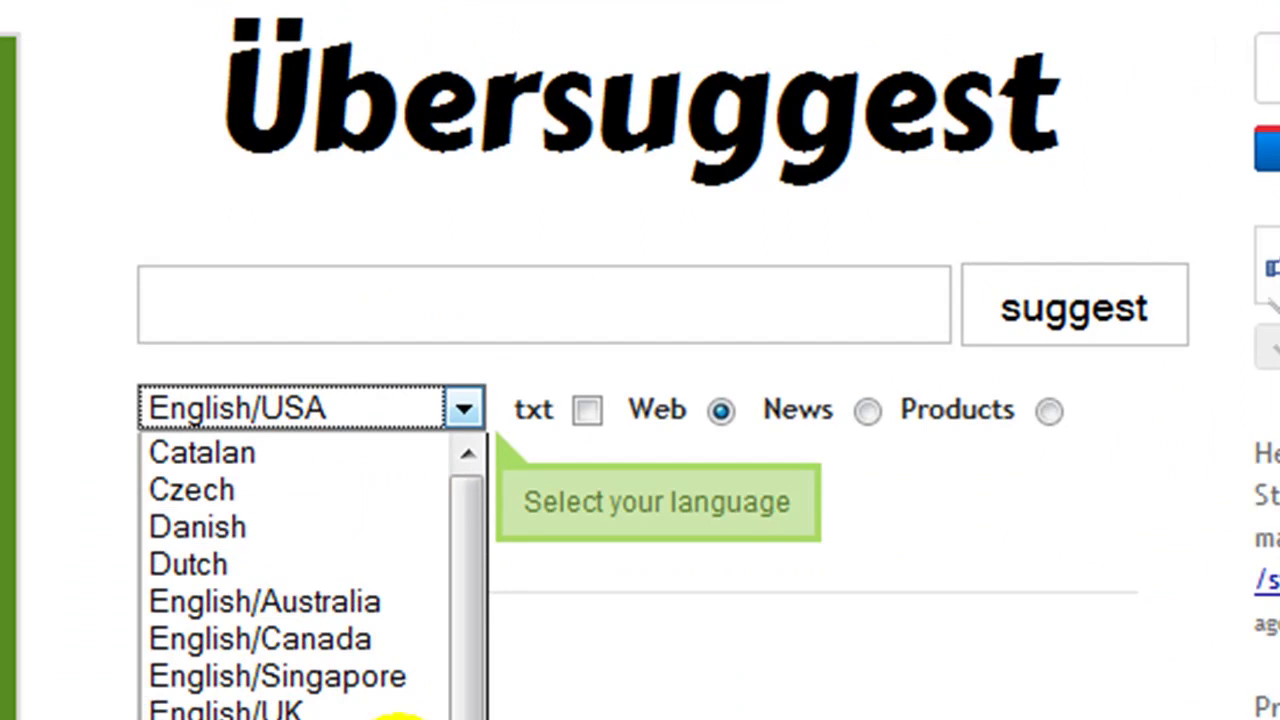
pyautogui.click(330, 719)
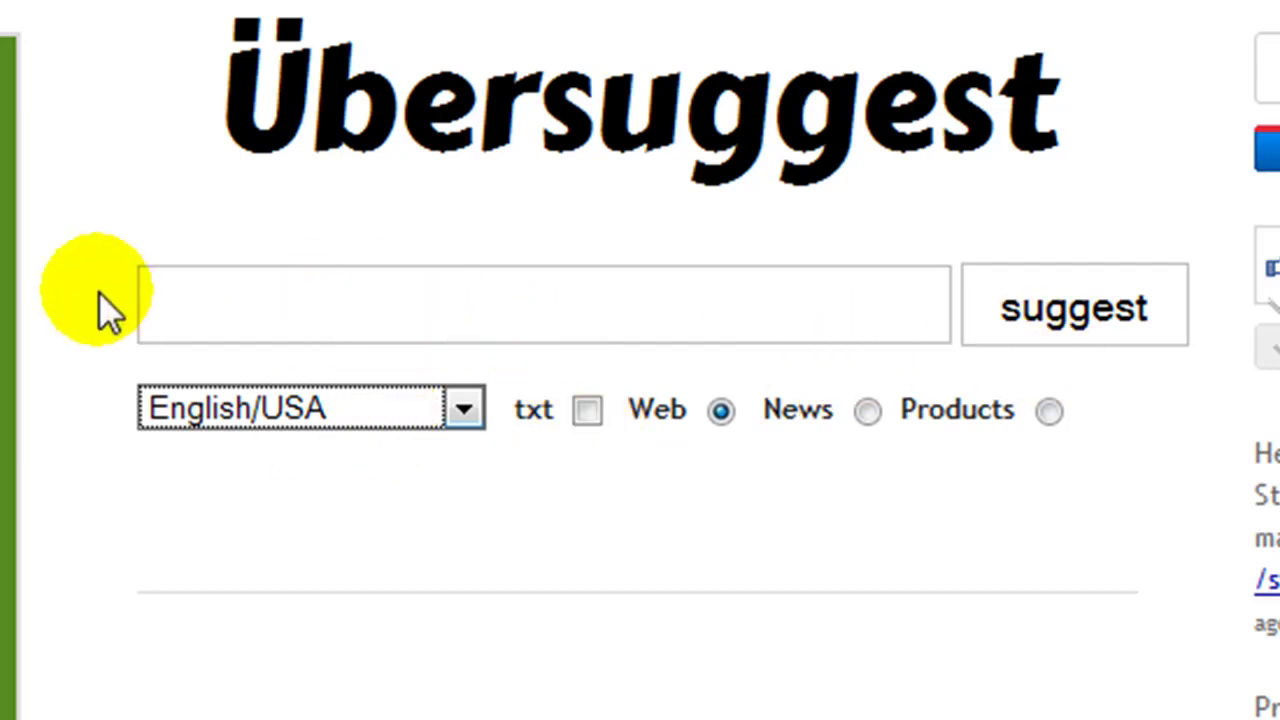
pyautogui.click(221, 302)
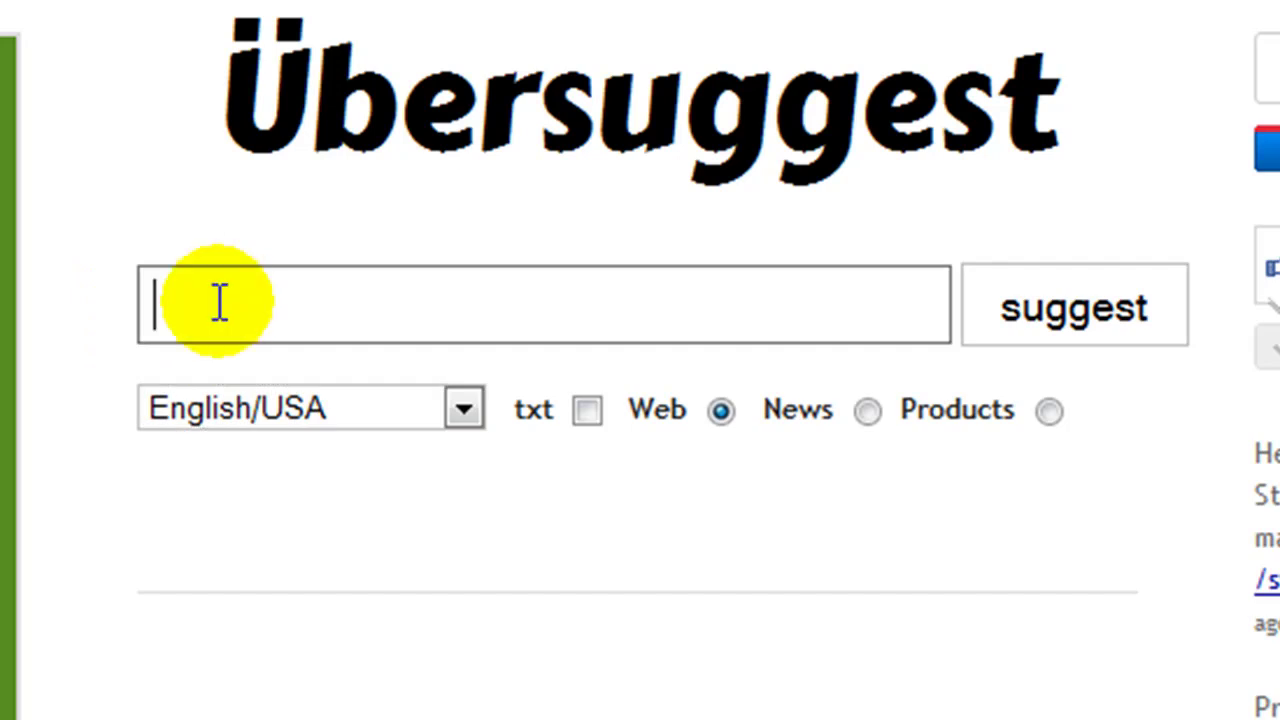
pyautogui.write('how ')
pyautogui.write('to create a ')
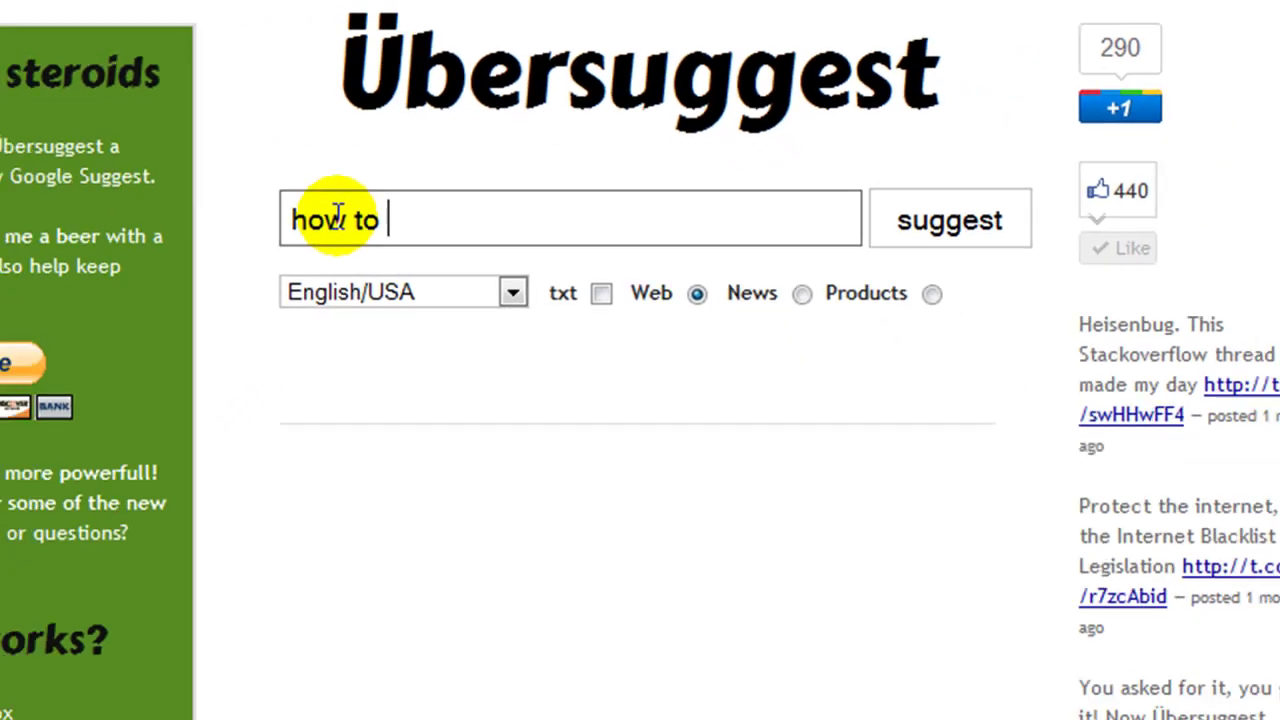
pyautogui.write('banner')
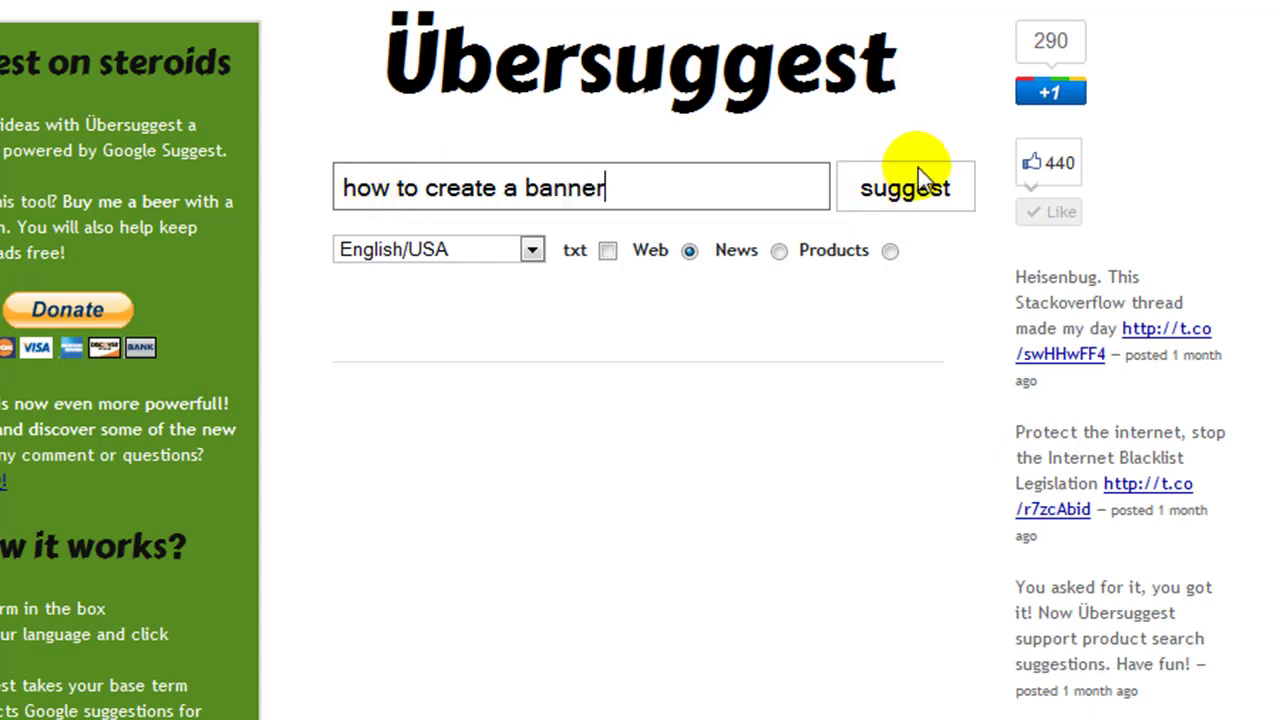
# Step: Generate suggestions for 'how to create a banner' and briefly highlight the From search list
pyautogui.click(915, 197)
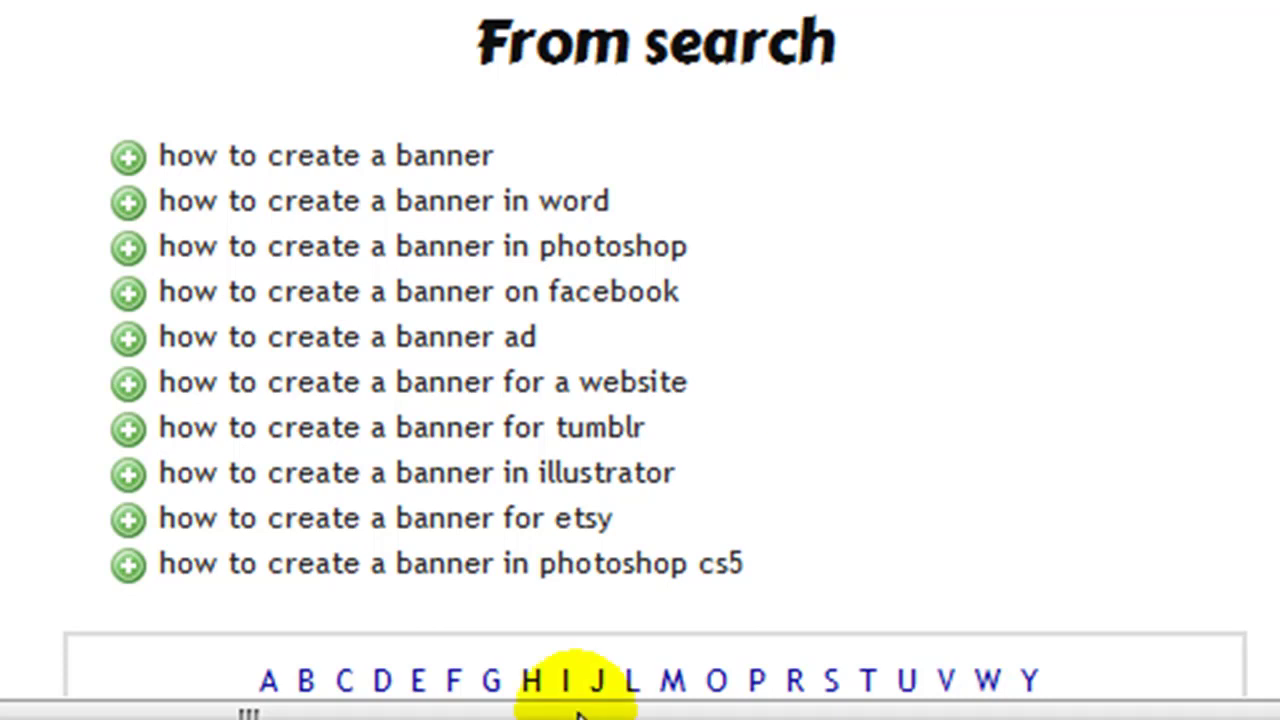
pyautogui.moveTo(814, 580); pyautogui.dragTo(88, 190)
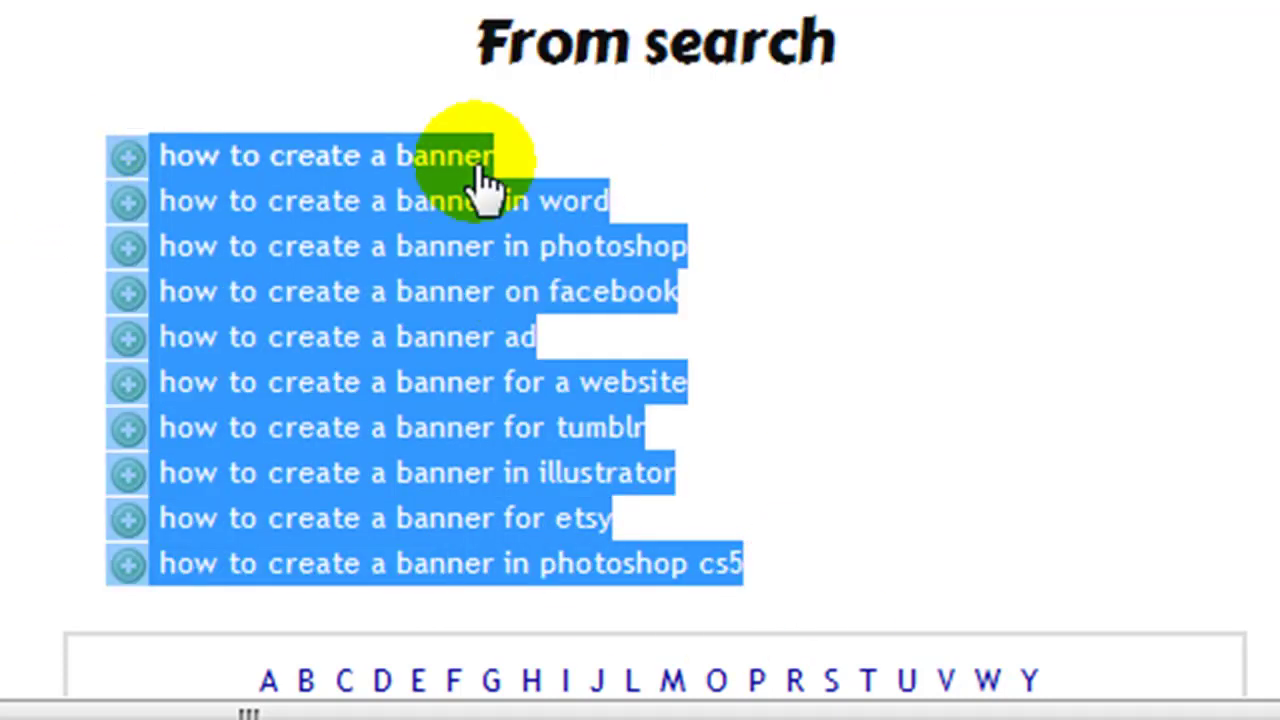
pyautogui.click(1146, 288)
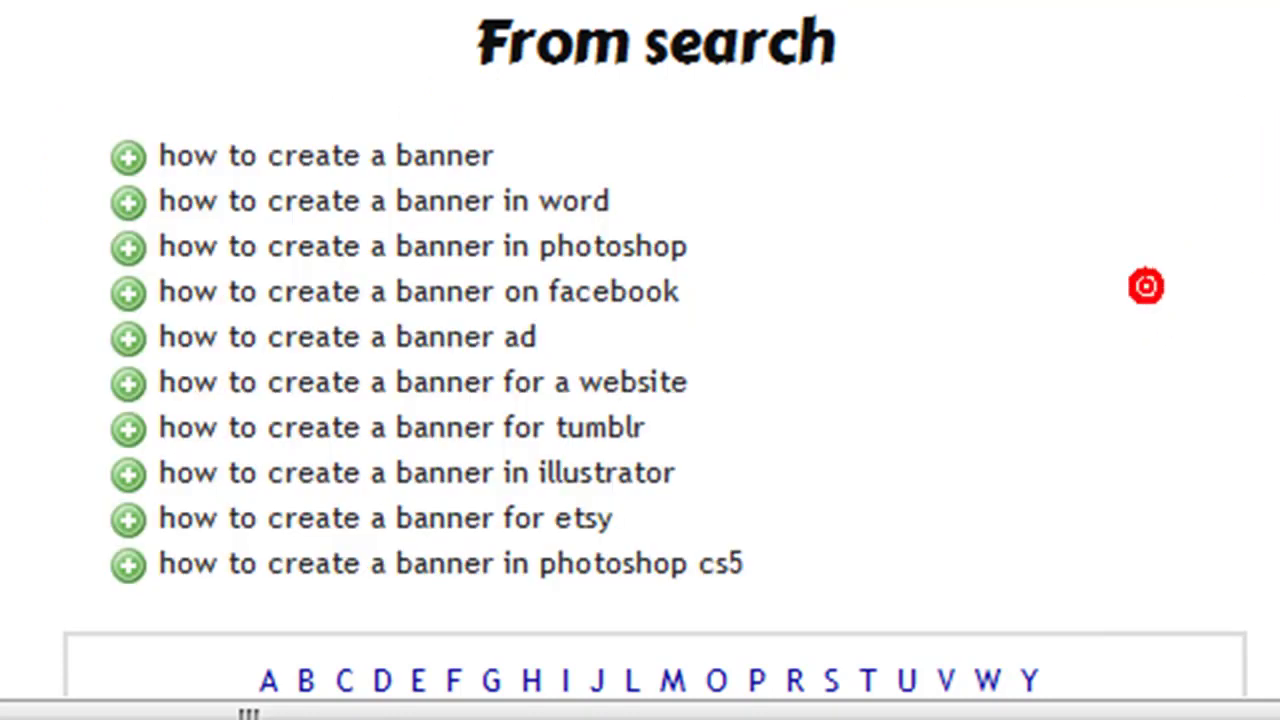
# Step: Browse the A–D letter sections, such as code, css, corel draw and dreamweaver
pyautogui.scroll(-4, 640, 360)
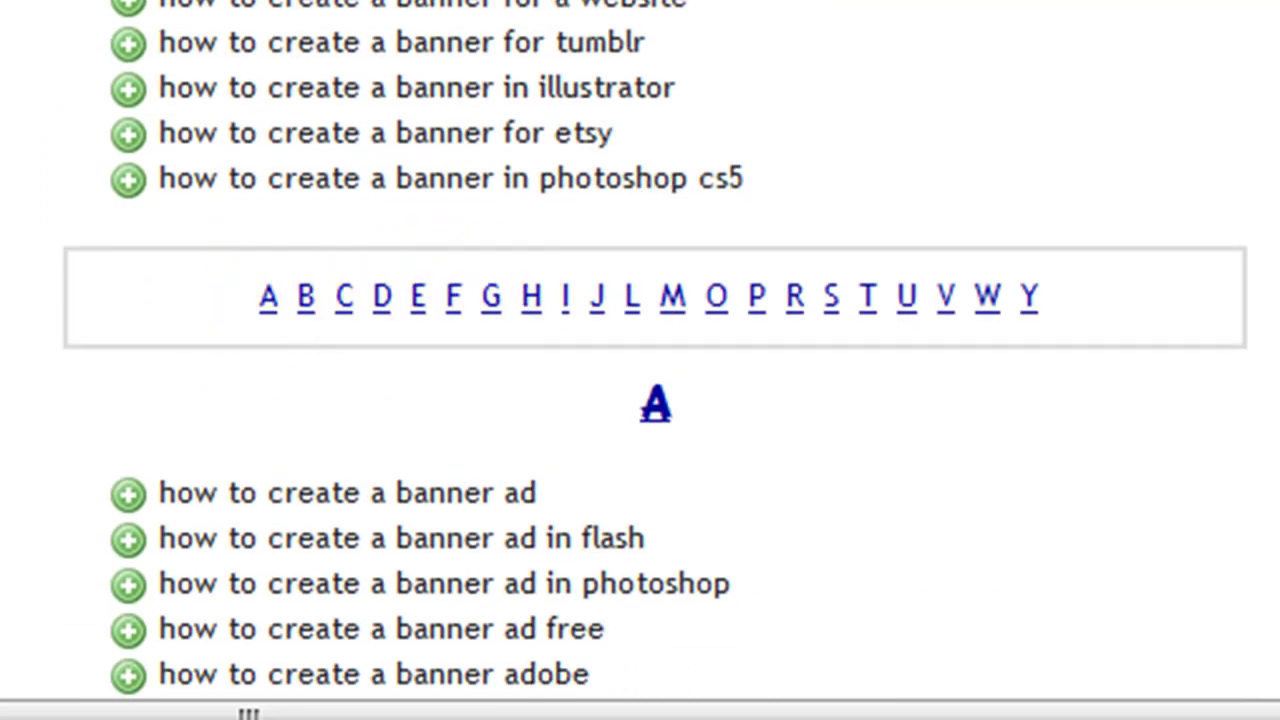
pyautogui.scroll(-10, 640, 360)
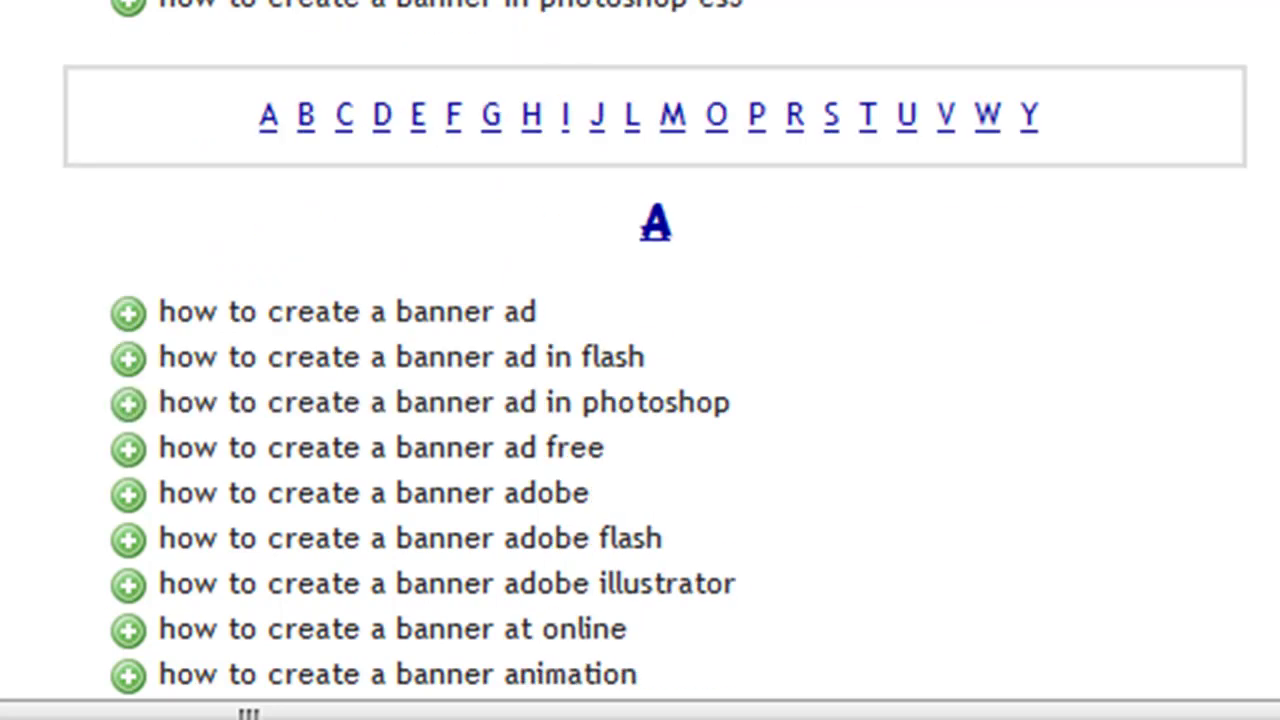
pyautogui.scroll(-1, 640, 360)
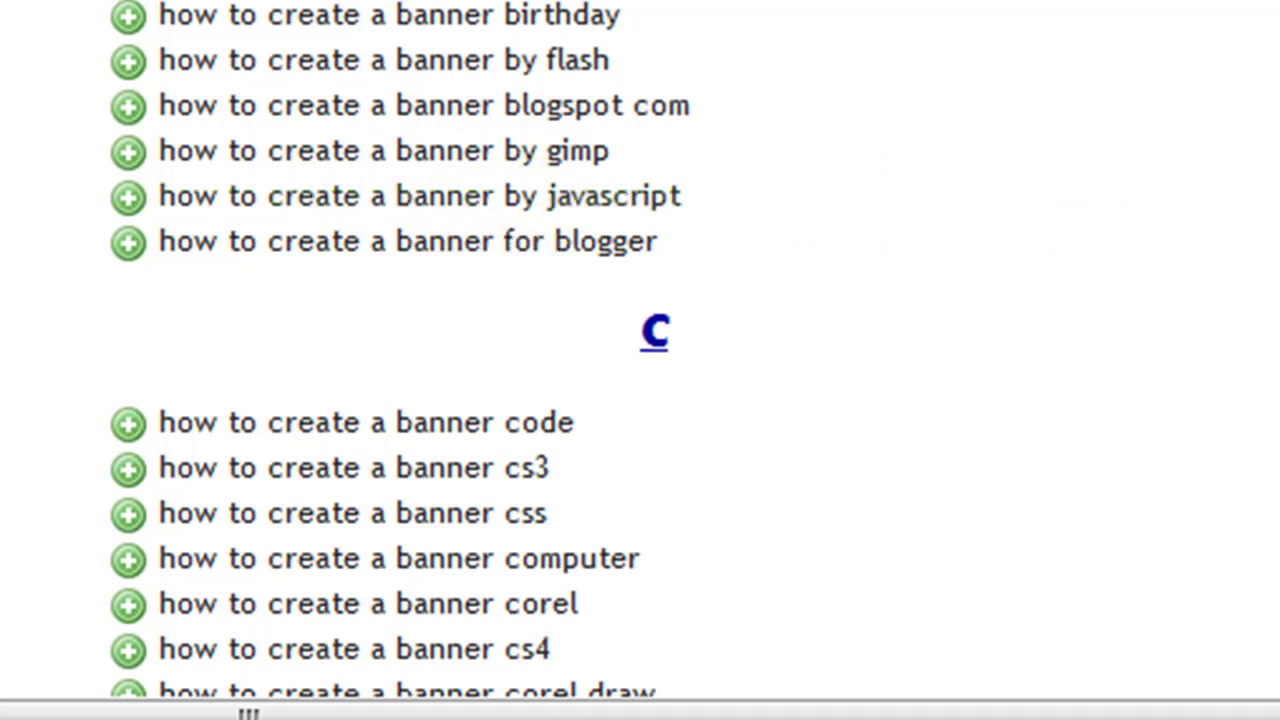
pyautogui.scroll(-7, 480, 345)
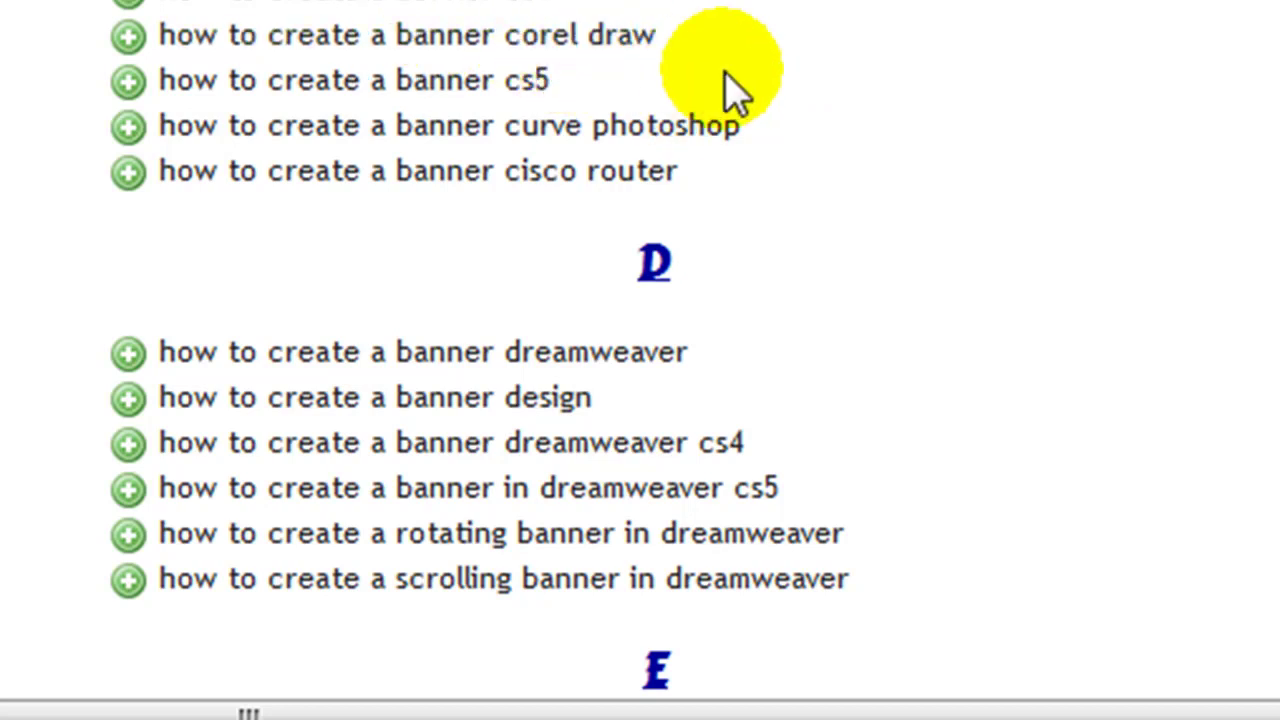
pyautogui.scroll(-3, 480, 350)
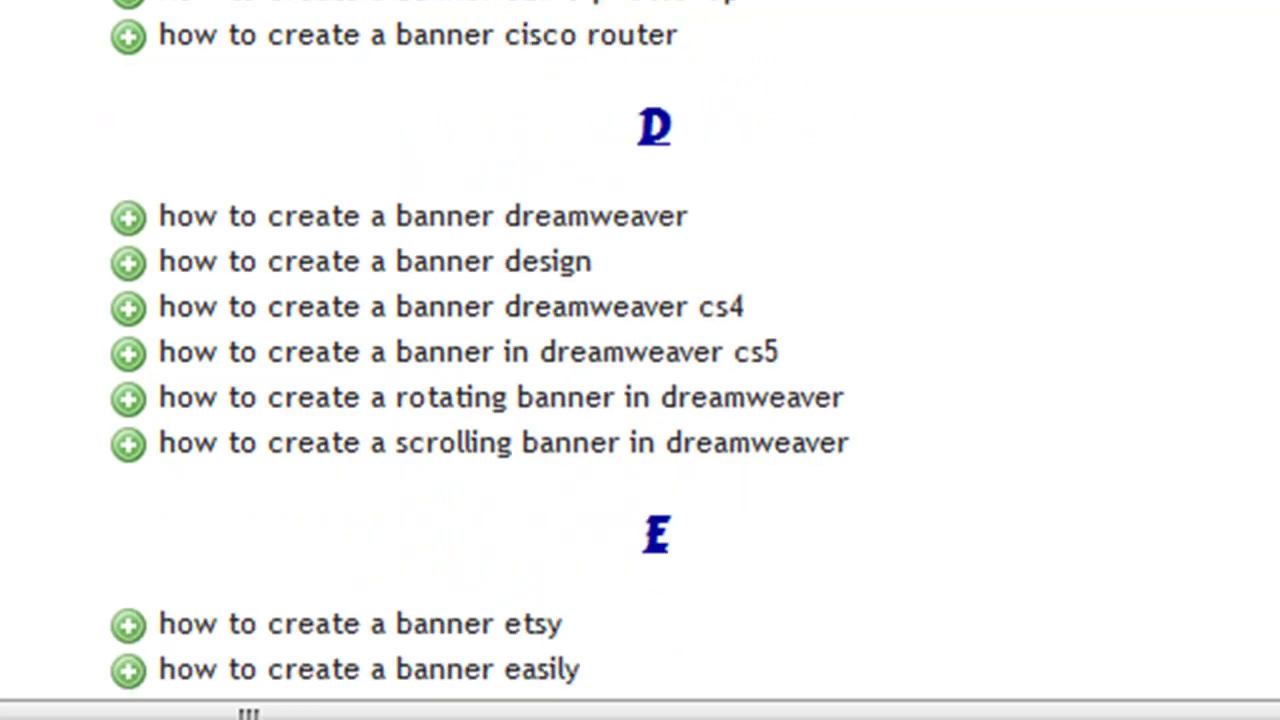
pyautogui.scroll(8, 480, 350)
pyautogui.scroll(4, 480, 350)
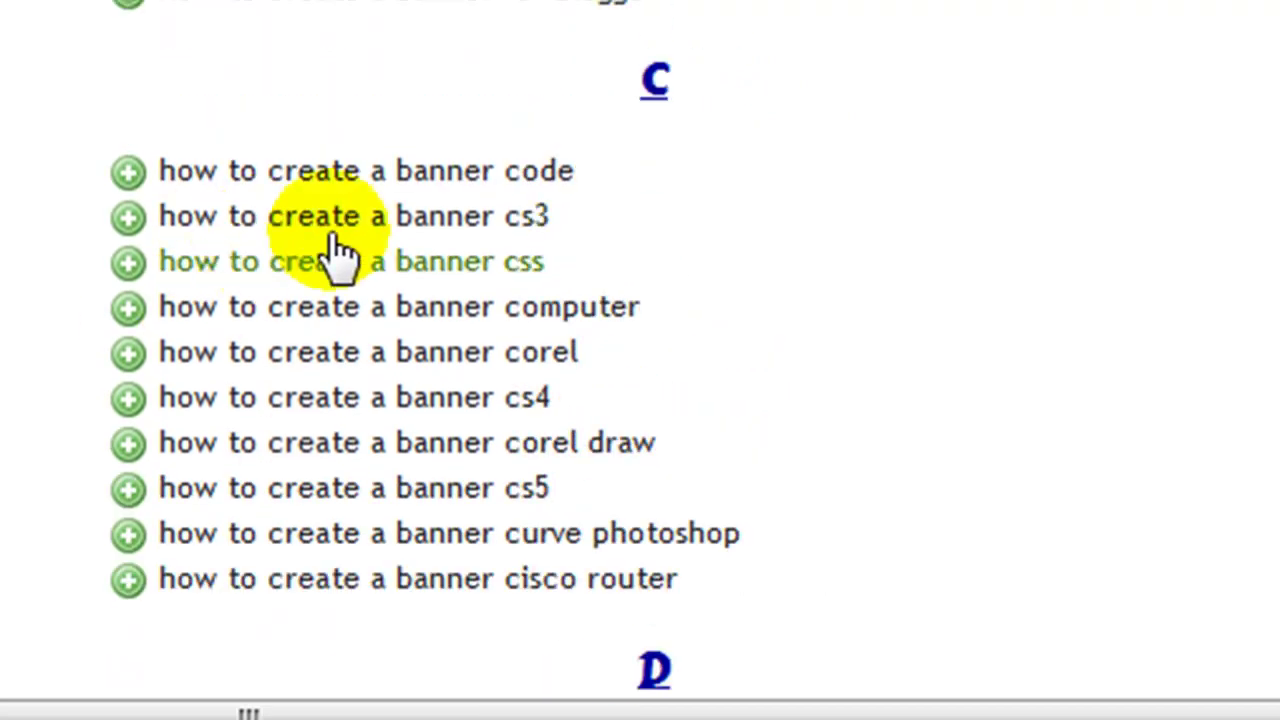
# Step: Expand 'how to create a banner cs3' to reveal 'how to create a flash banner in cs3'
pyautogui.click(489, 222)
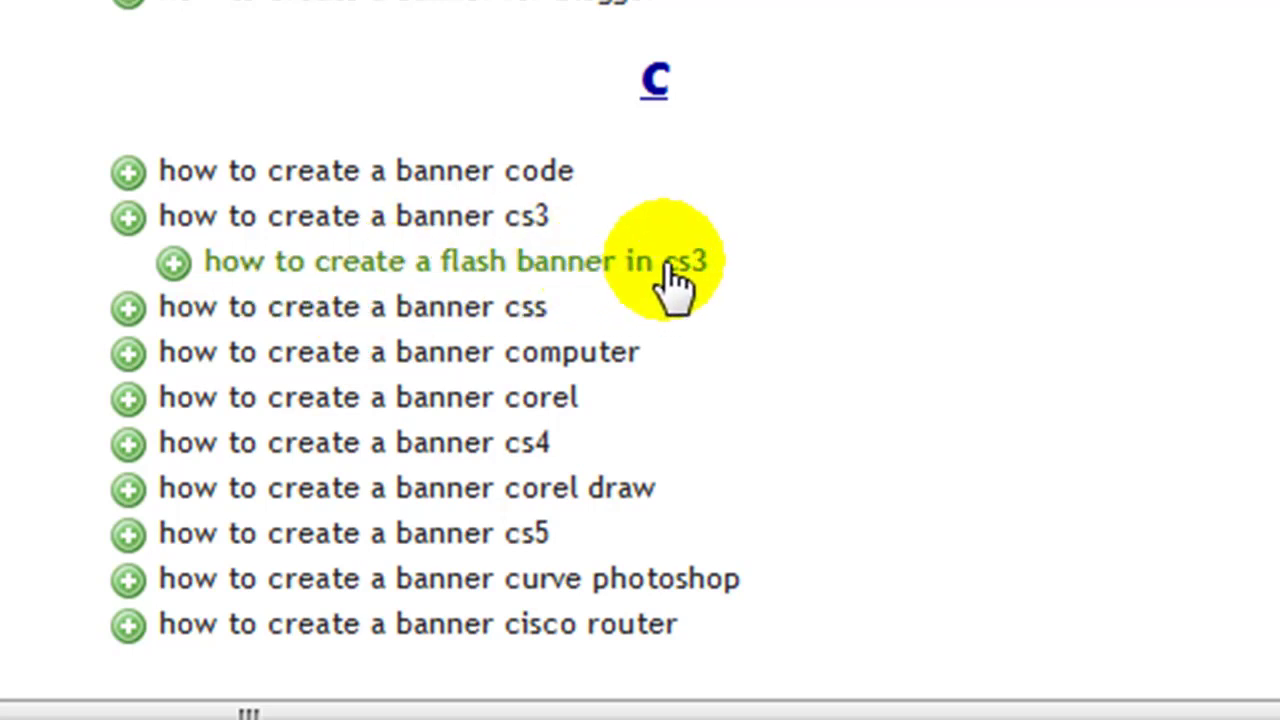
pyautogui.scroll(6, 1194, 343)
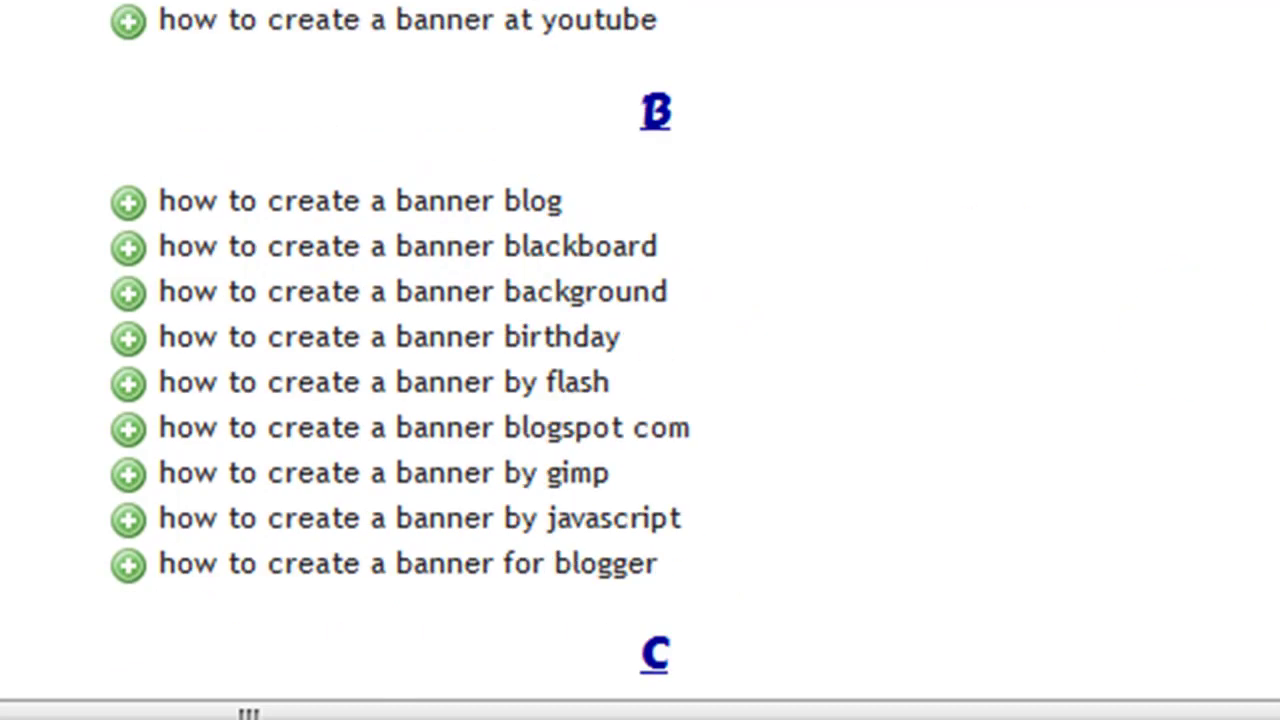
pyautogui.scroll(5, 1205, 350)
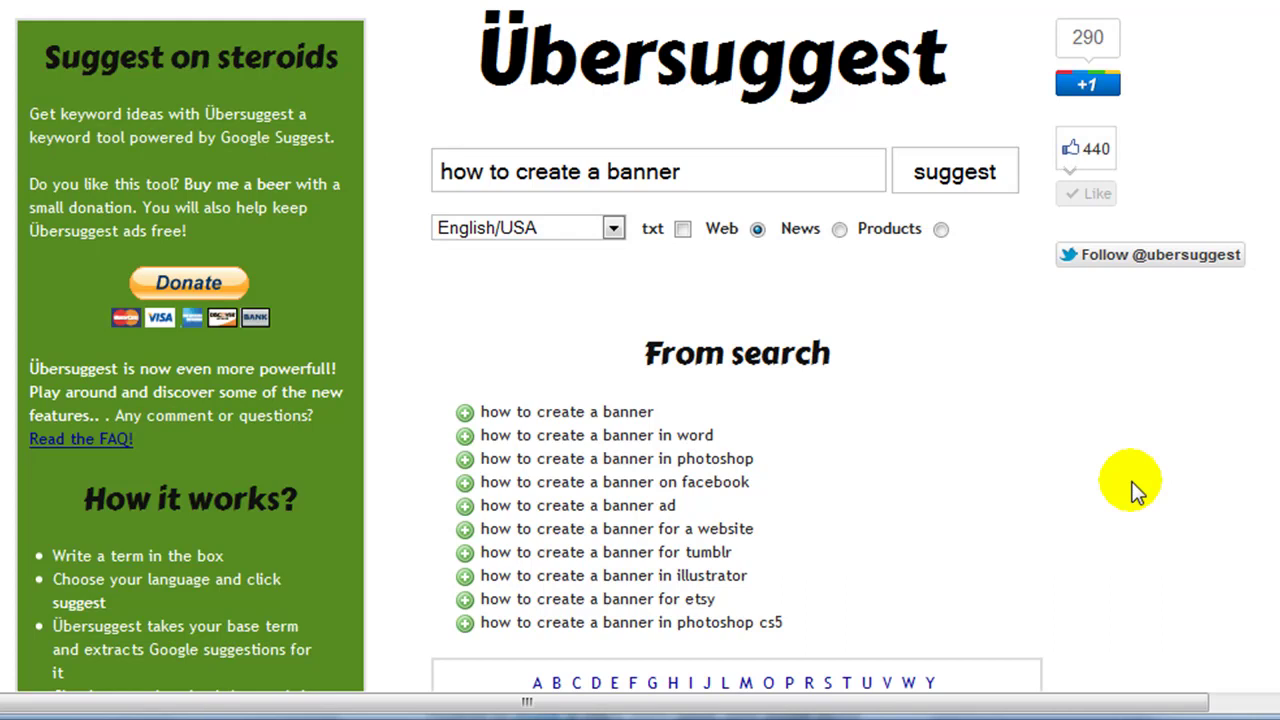
# Step: Export the suggestions as suggestion.txt, open it in Notepad++ and check all 164 lines
pyautogui.click(681, 230)
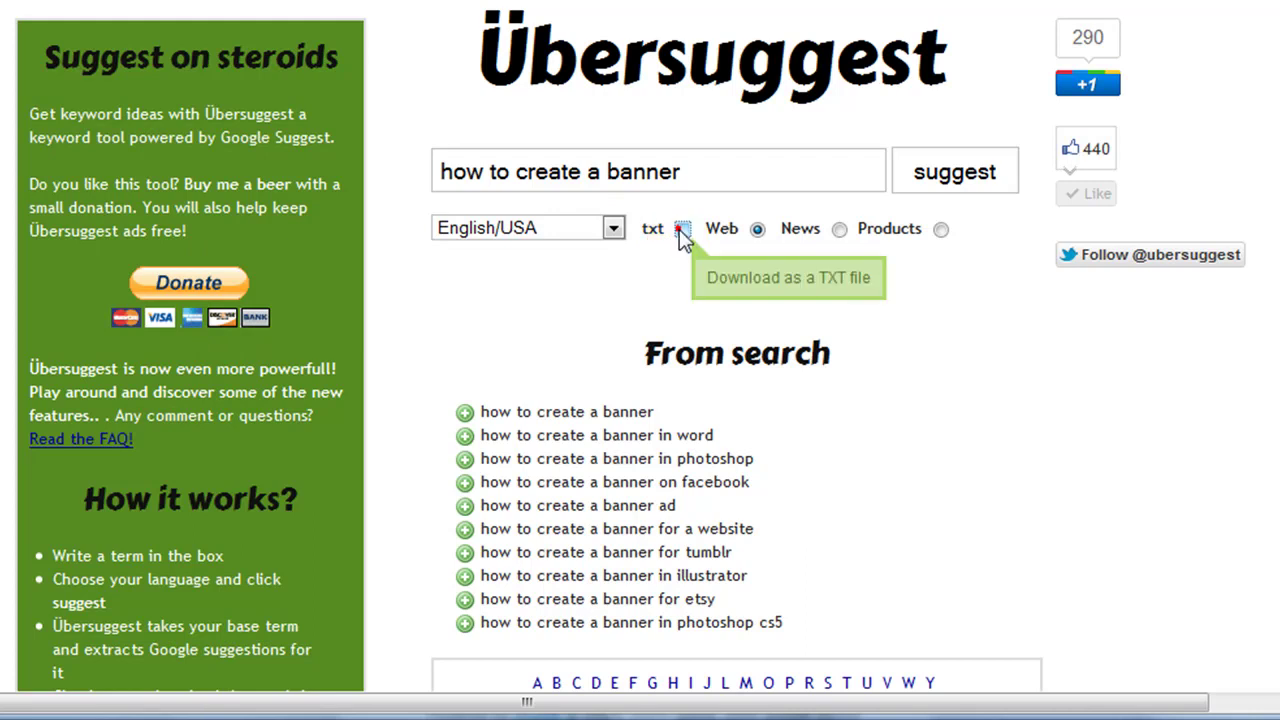
pyautogui.click(955, 178)
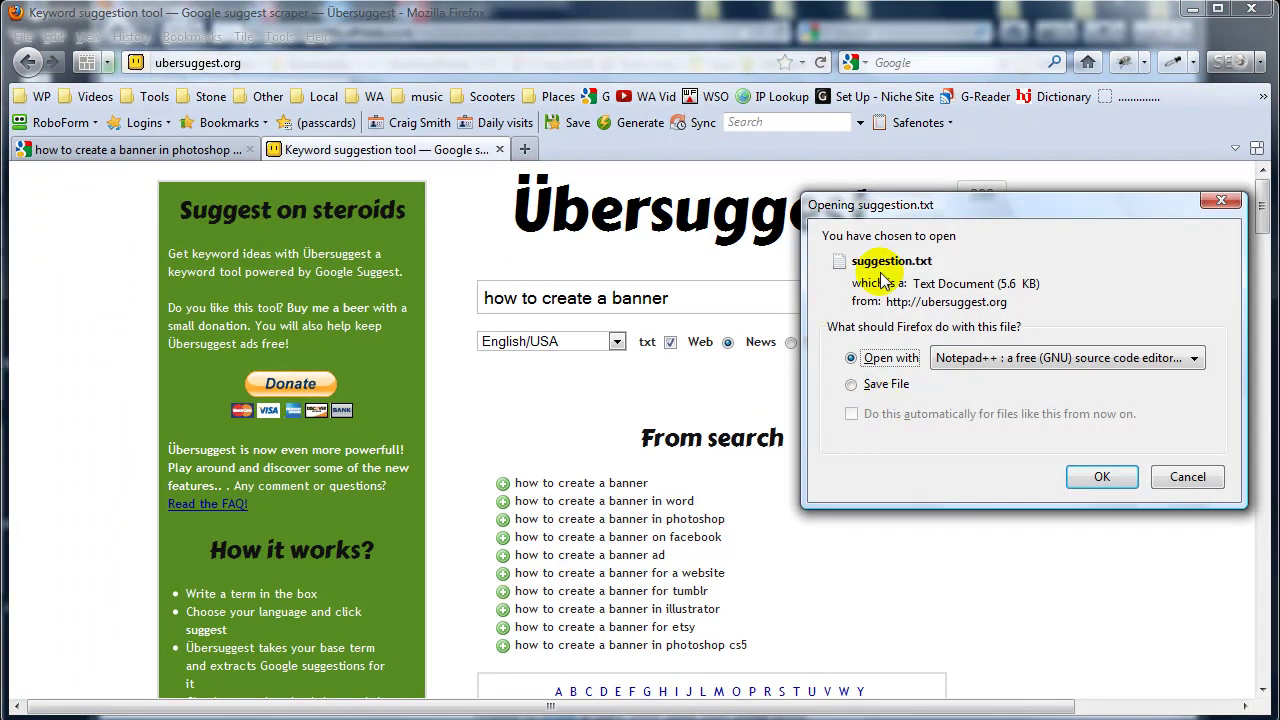
pyautogui.click(1086, 479)
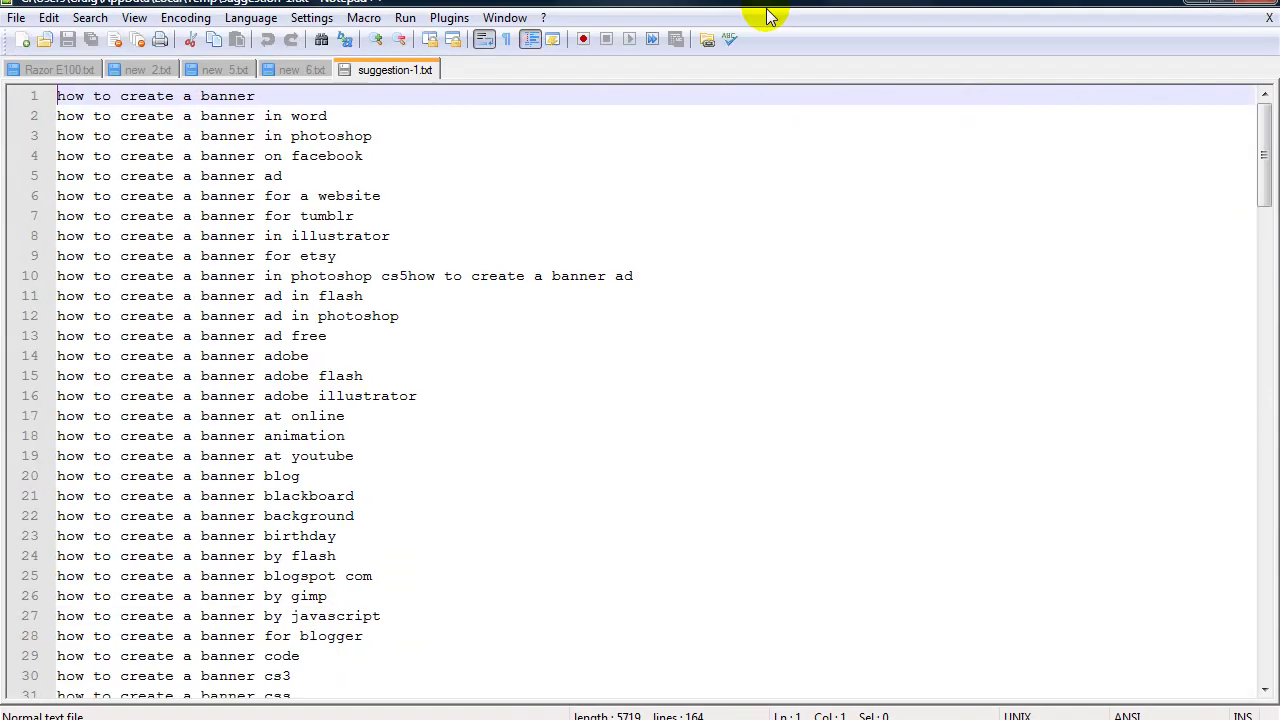
pyautogui.moveTo(1262, 132); pyautogui.dragTo(1266, 688)
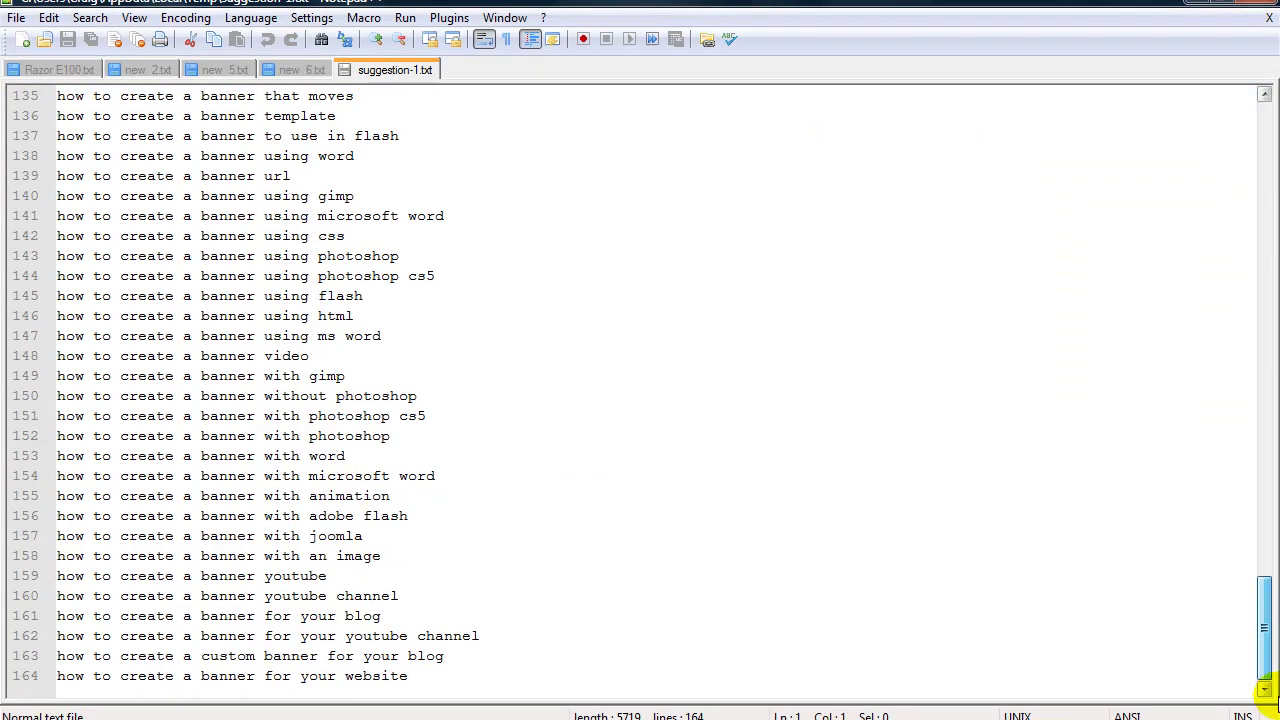